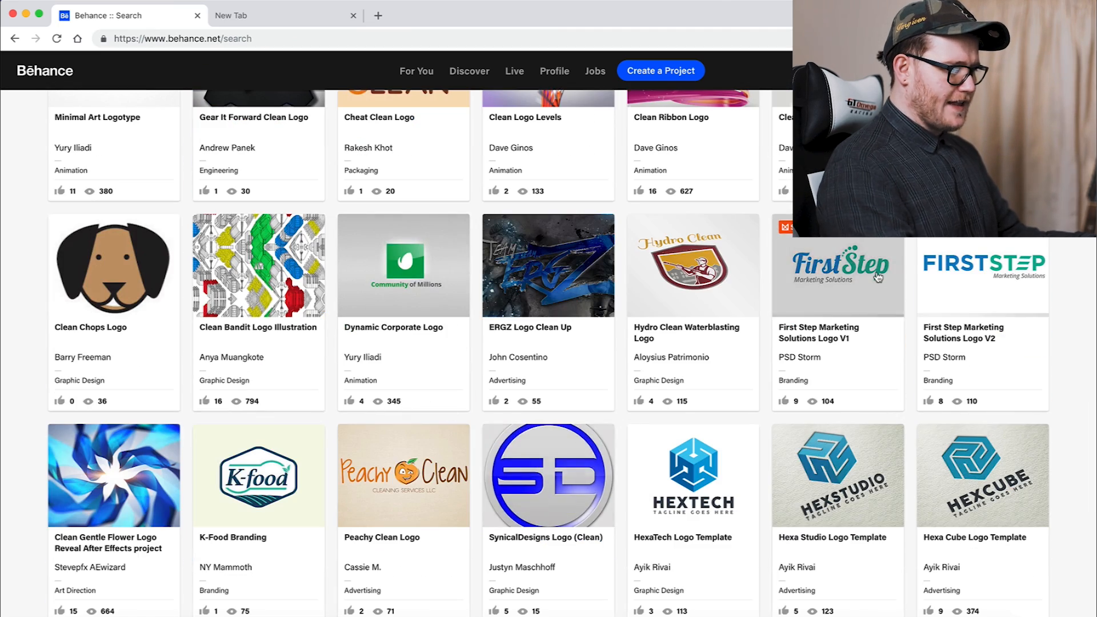
Examine the clean logo results on Behance for design inspiration suited to the moodboard.
scroll(877, 276, "up", 10)
scroll(878, 277, "right", 2)
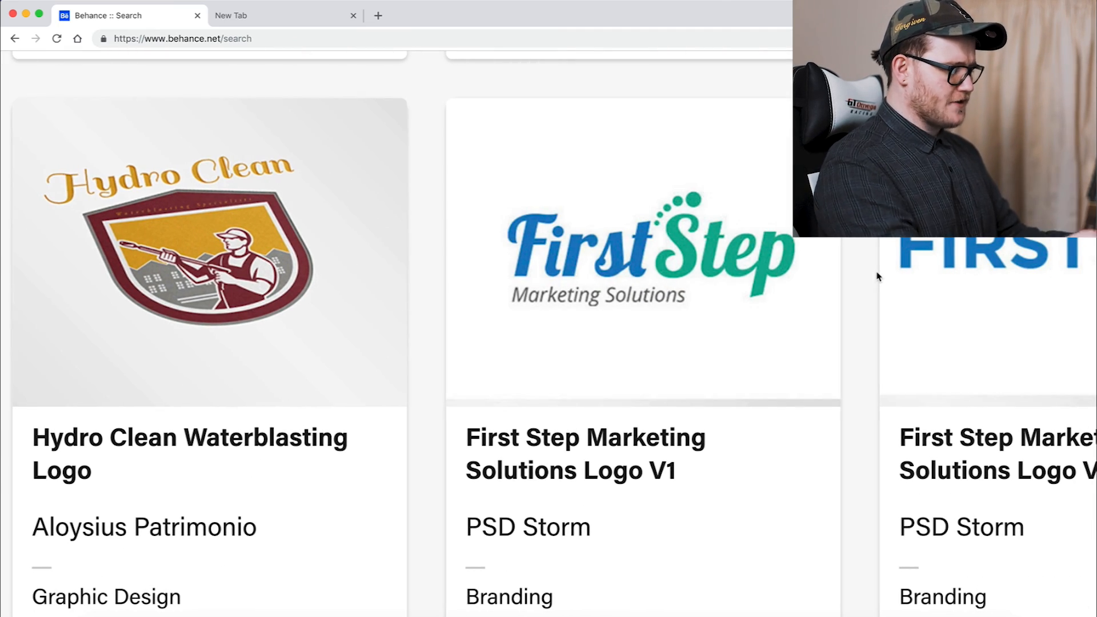
scroll(922, 540, "down", 10)
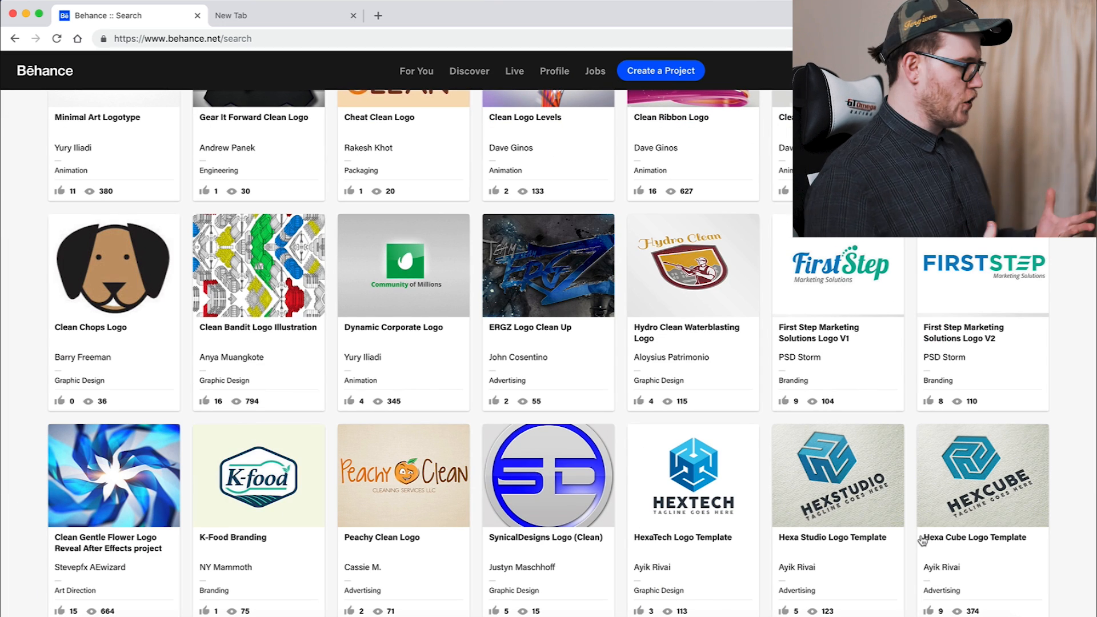
scroll(922, 540, "down", 5)
scroll(922, 540, "up", 4)
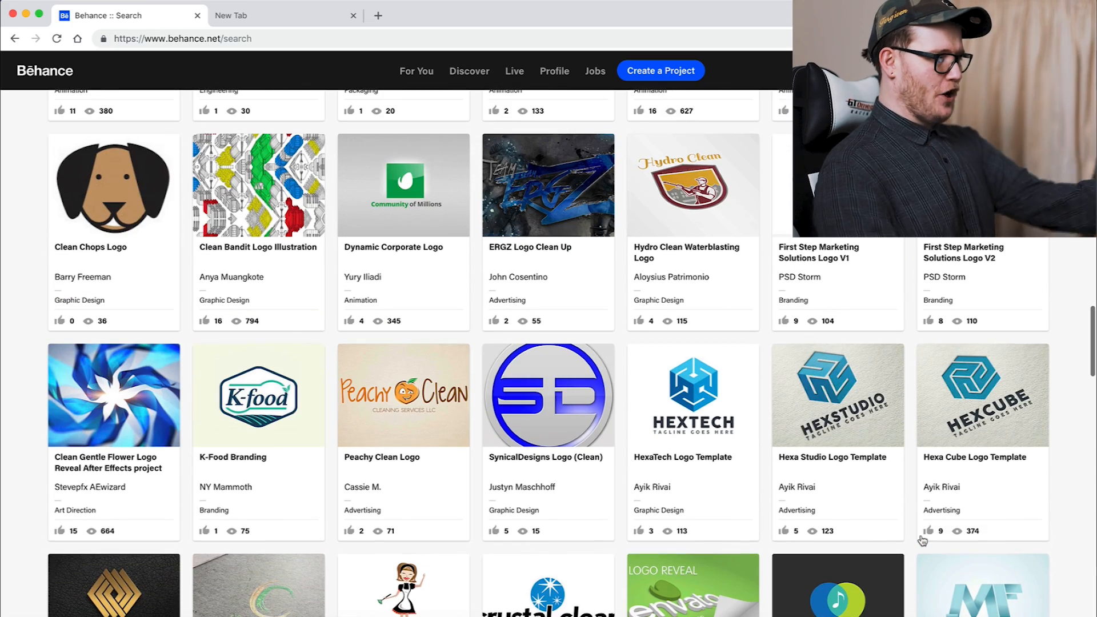
scroll(922, 540, "down", 7)
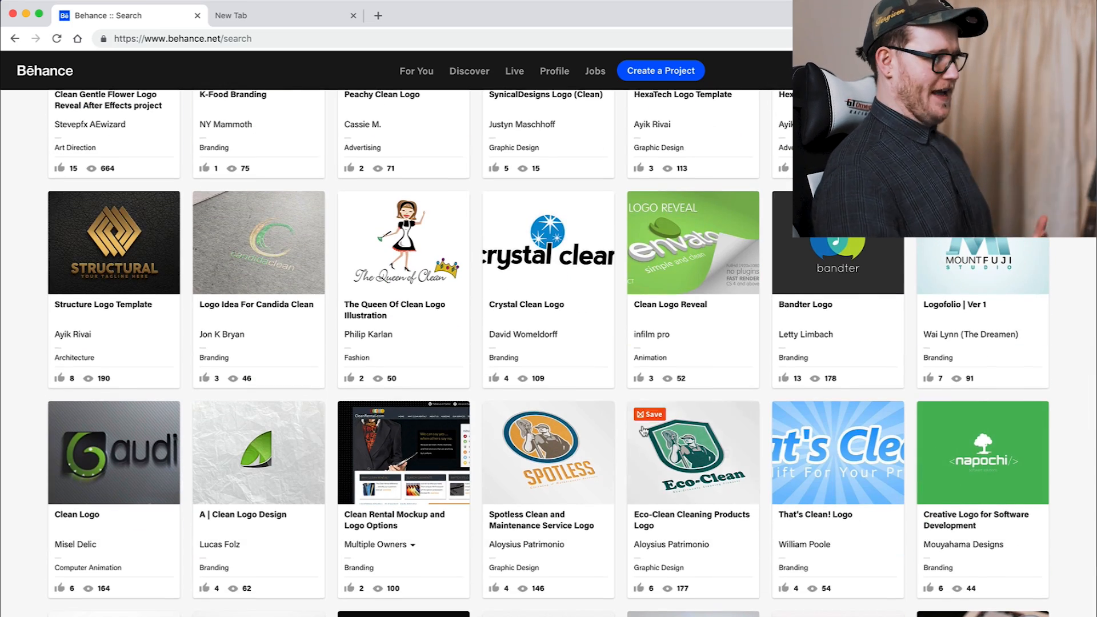
scroll(644, 432, "down", 5)
scroll(644, 431, "down", 1)
mouse_move(644, 422)
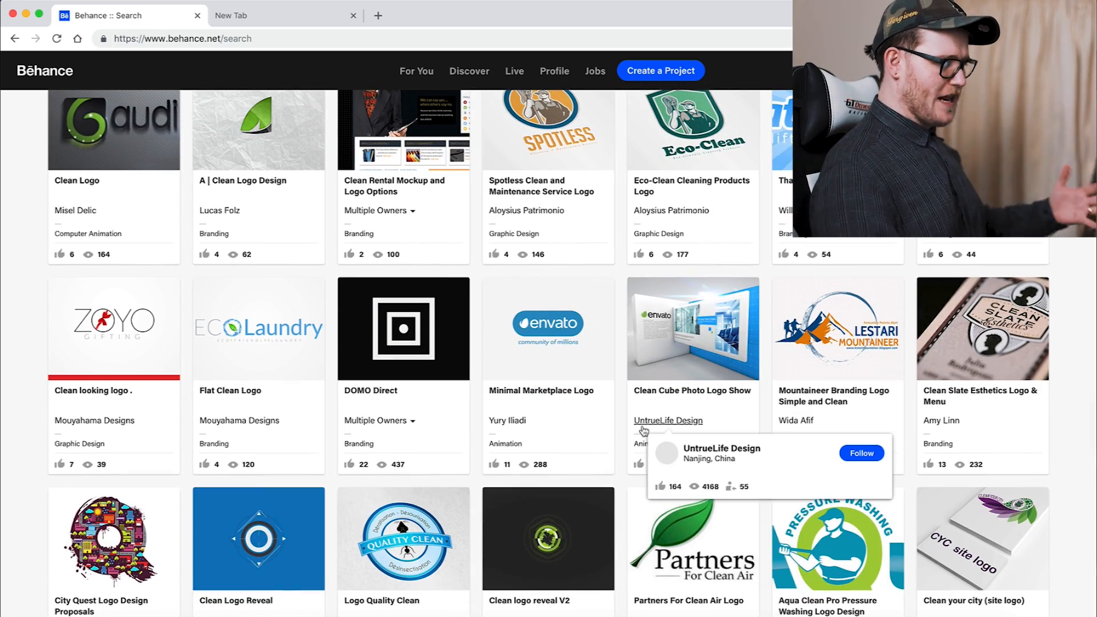
Open the Game On project on Behance and save its red image with the yellow gameon logo to Milanote.
left_click(588, 325)
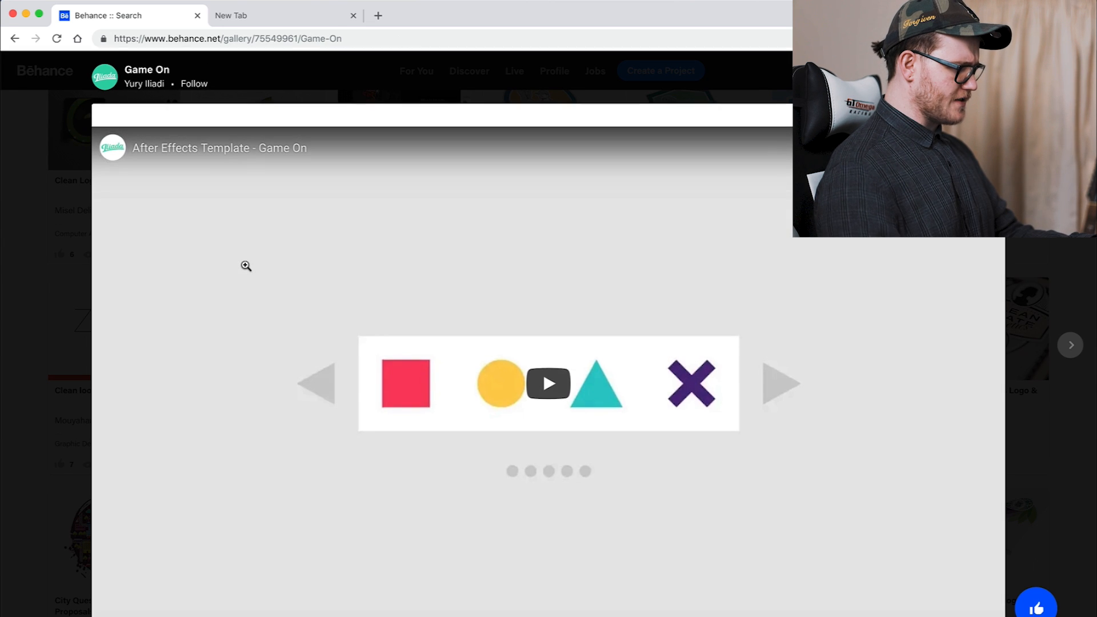
scroll(245, 265, "down", 10)
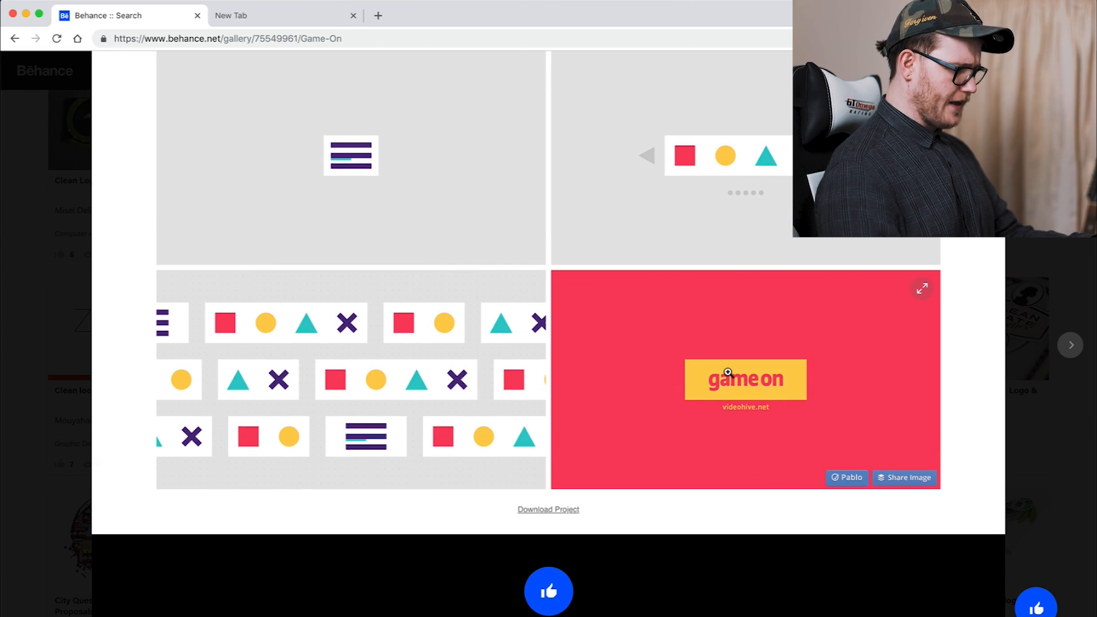
right_click(728, 372)
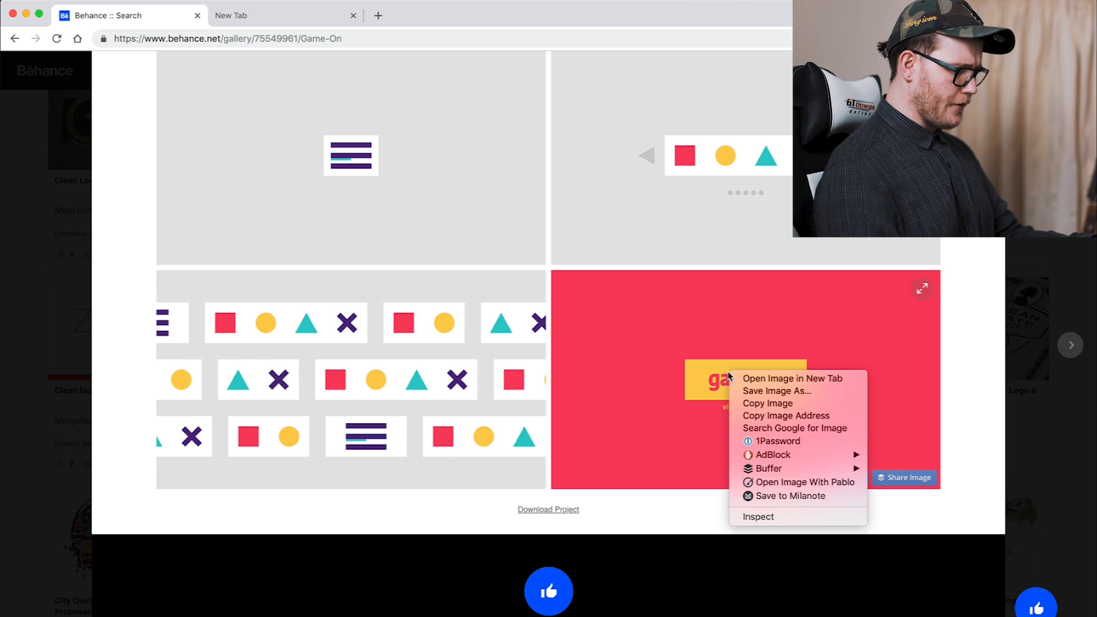
left_click(768, 496)
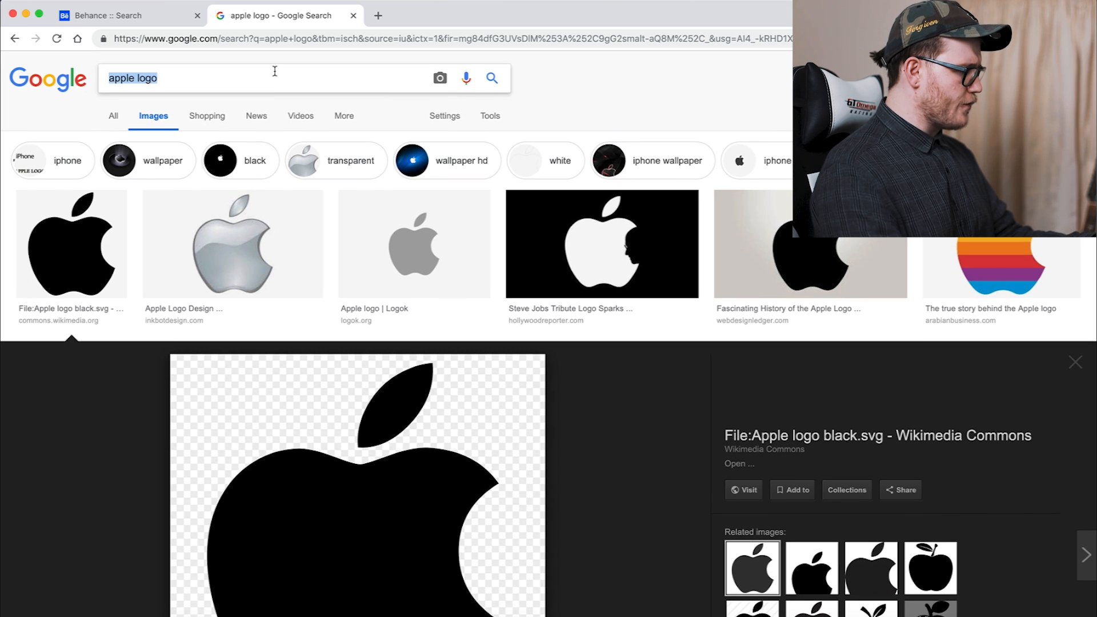
Search Google Images for "samsung logo".
type("samsung")
key("Return")
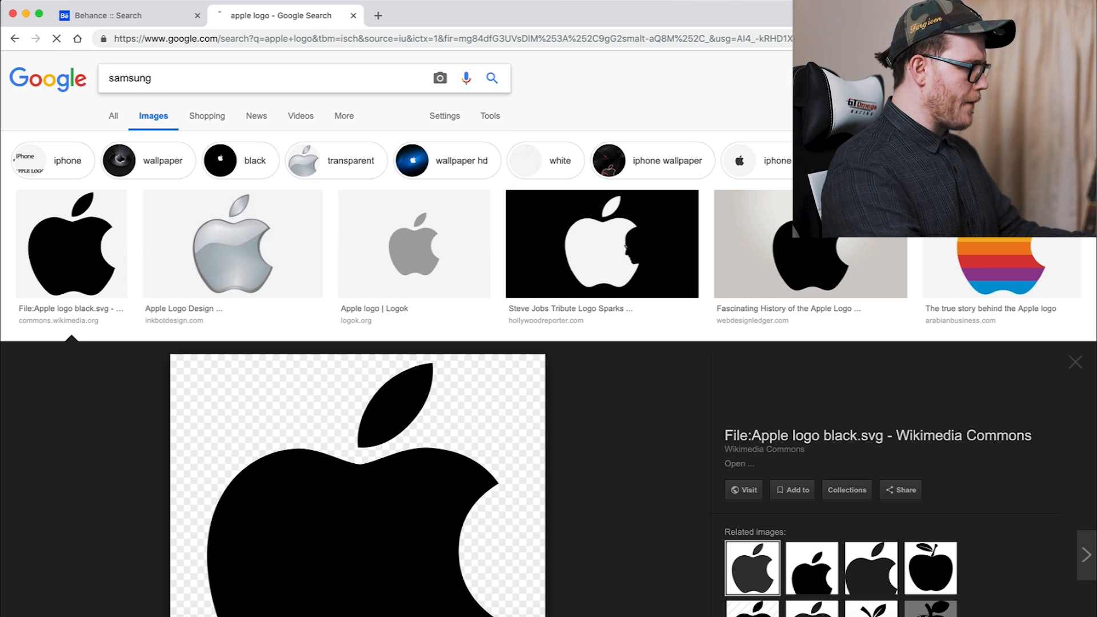
left_click(221, 78)
type("logo")
key("Return")
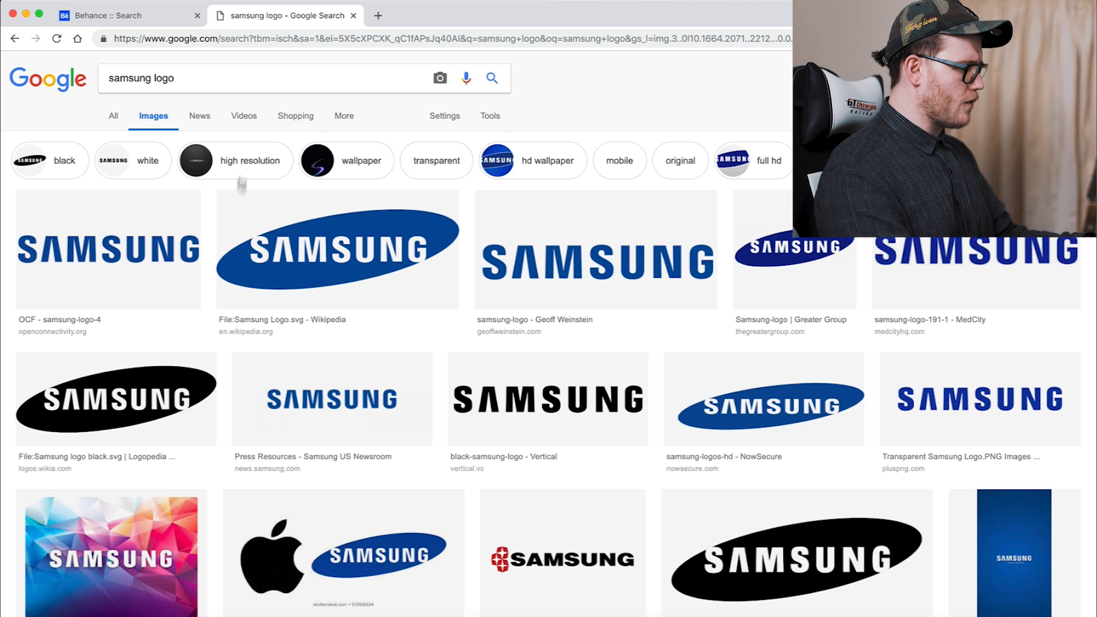
Preview the OCF samsung-logo-4 image, the plain blue wordmark without the oval, and save it to Milanote.
left_click(385, 267)
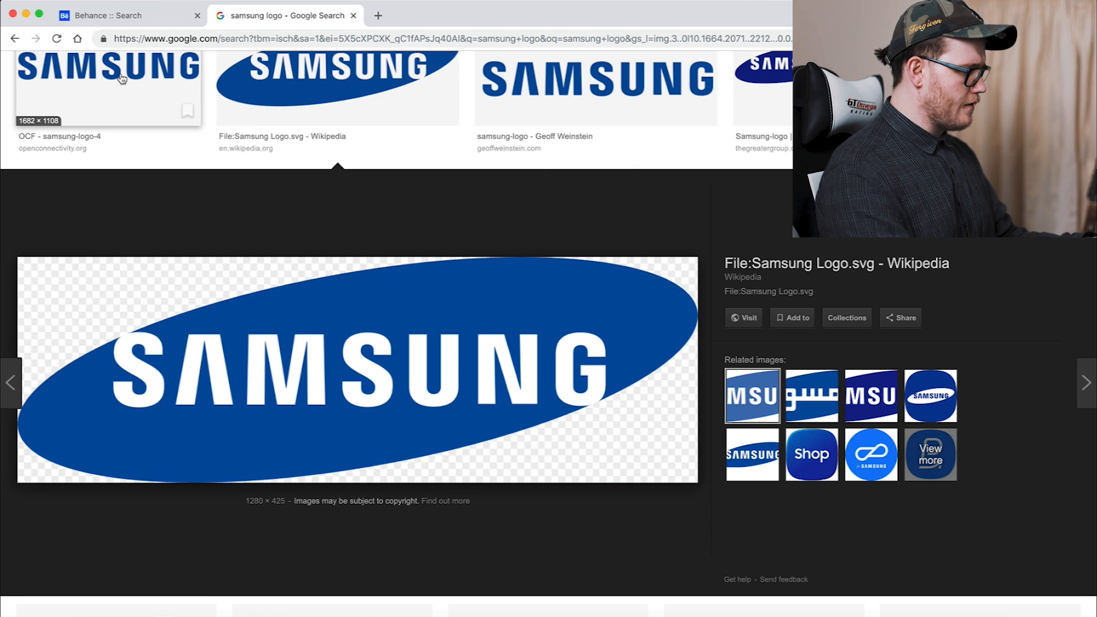
left_click(121, 78)
right_click(352, 318)
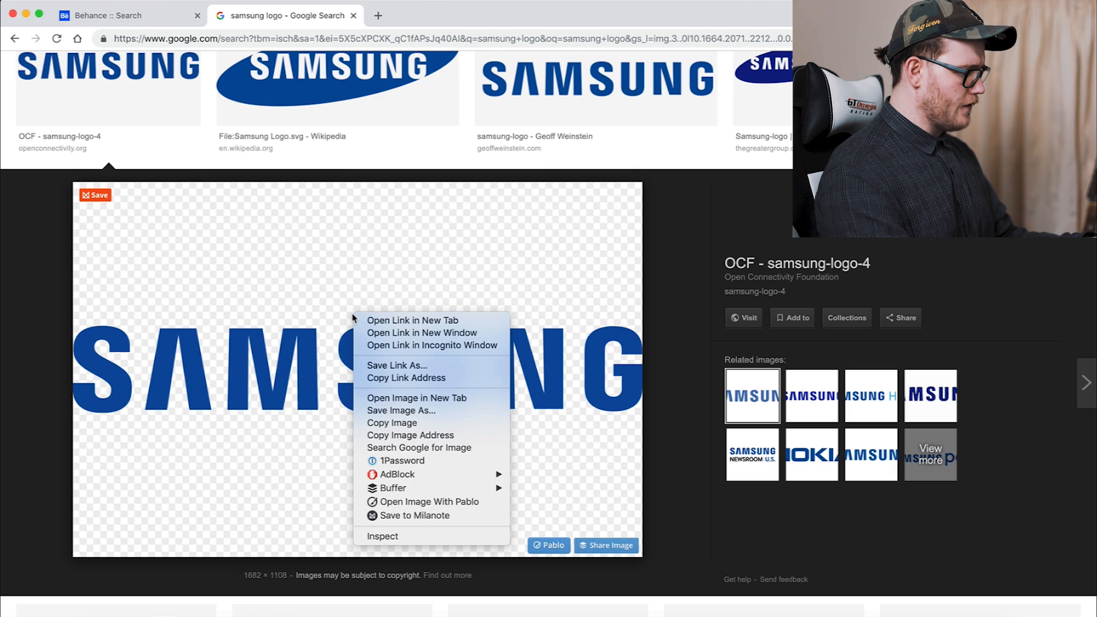
left_click(417, 516)
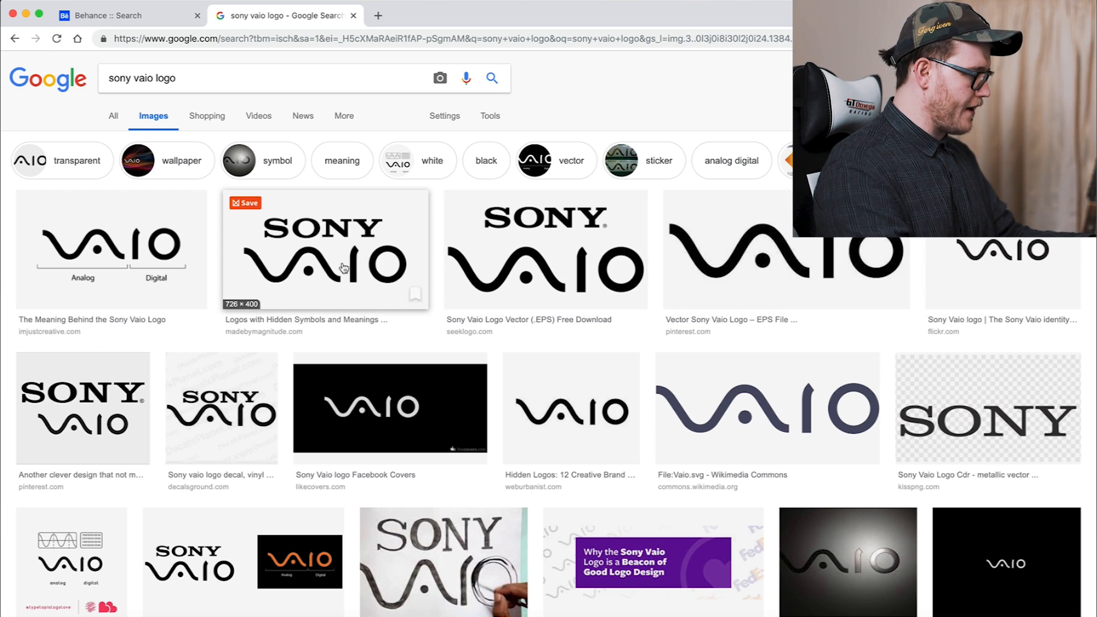
Preview the Sony Vaio logo image with the Analog and Digital labels and save it to Milanote.
left_click(111, 251)
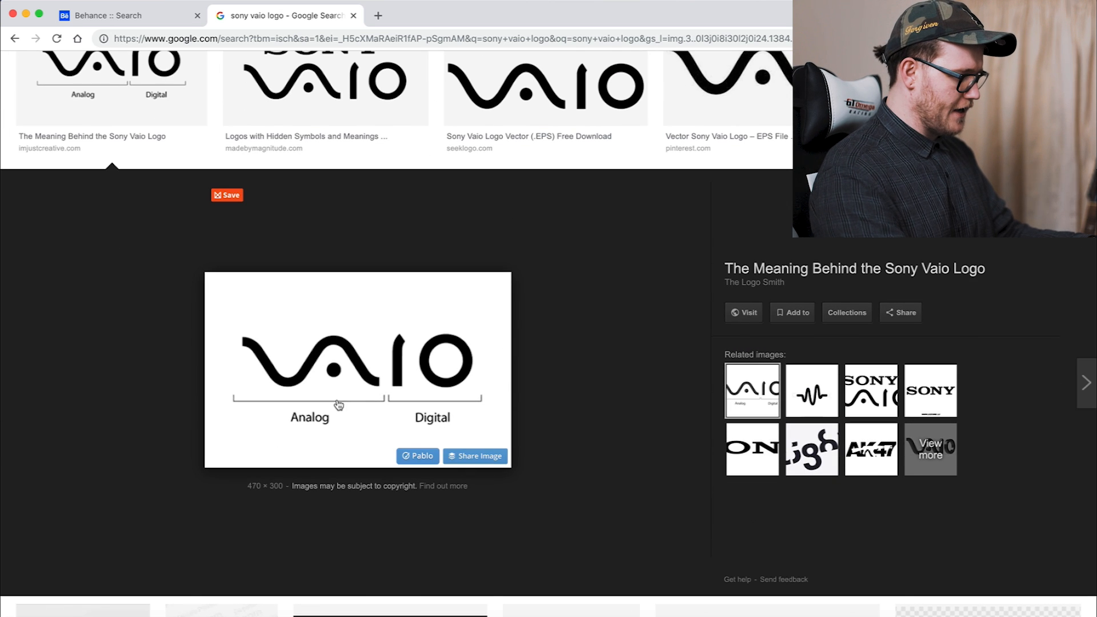
right_click(339, 404)
left_click(434, 603)
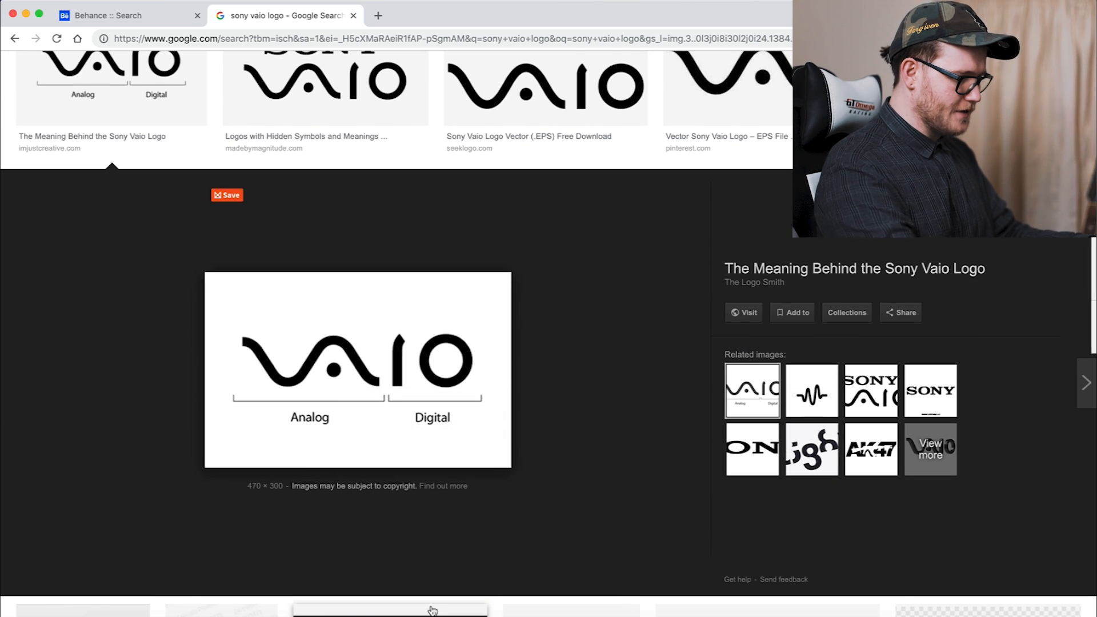
left_click(997, 333)
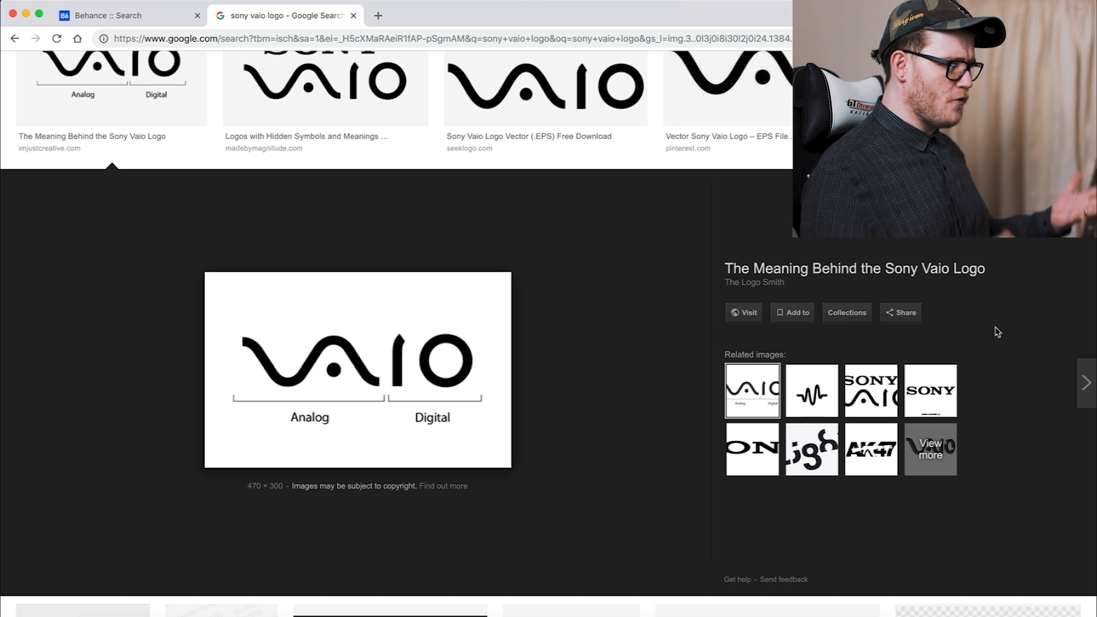
Search Google Images for "mobile phone" and save the Vivo V9 phone image to Milanote.
scroll(997, 332, "up", 4)
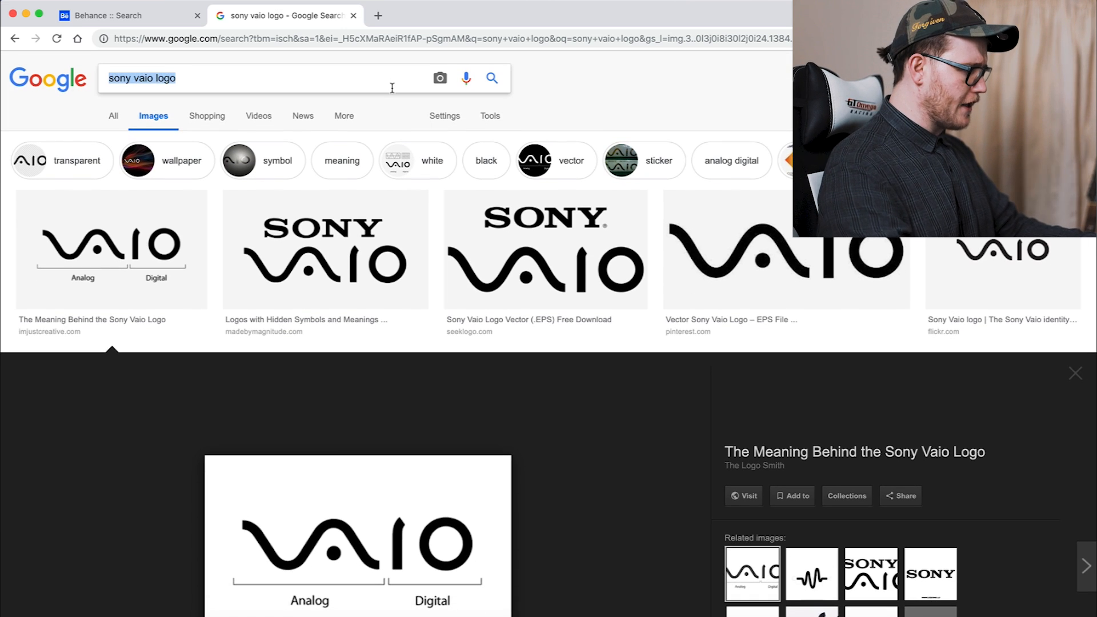
type("mobile phone")
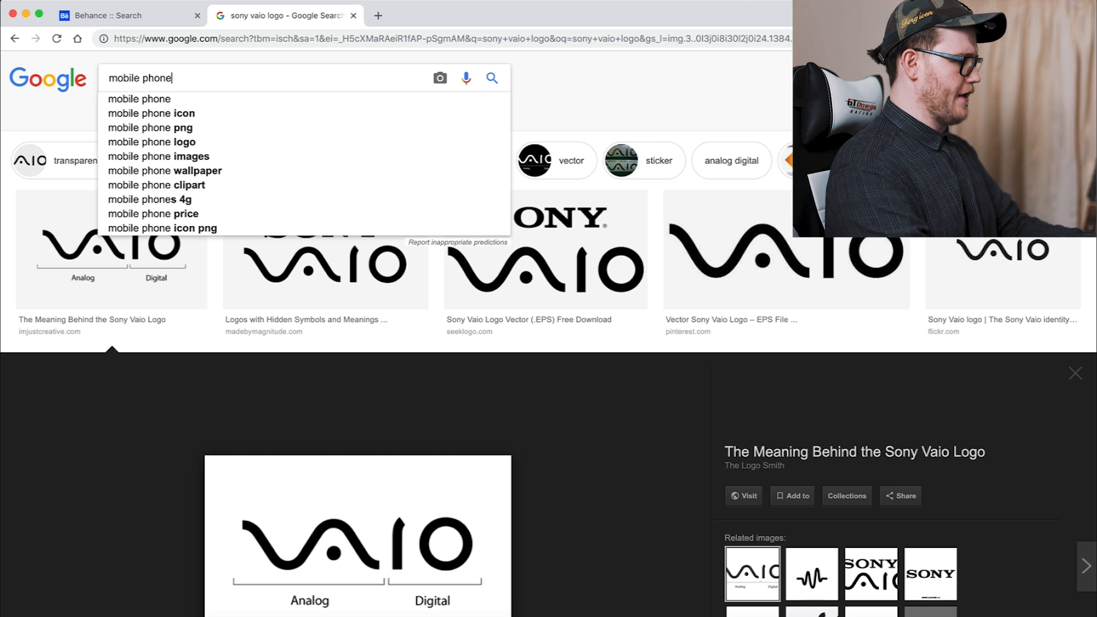
key("Return")
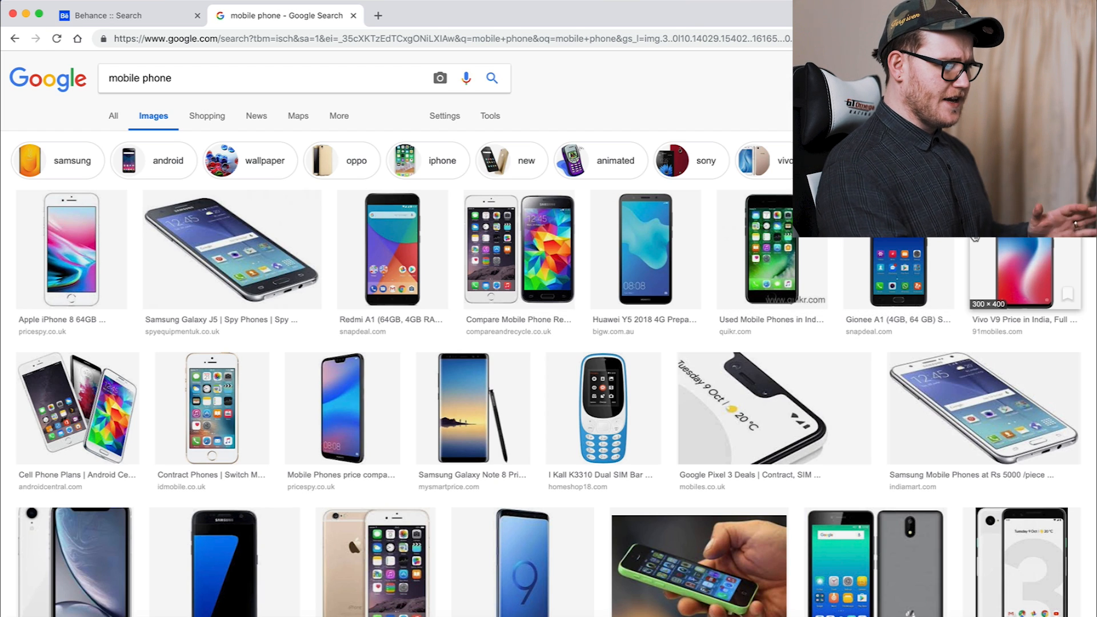
left_click(987, 247)
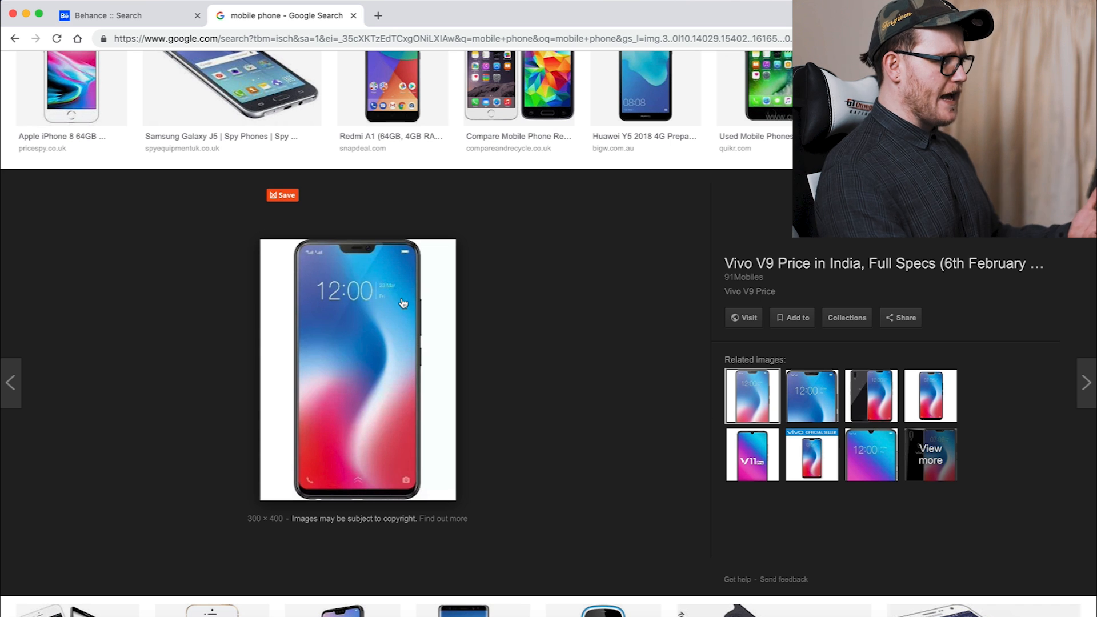
right_click(403, 302)
left_click(524, 499)
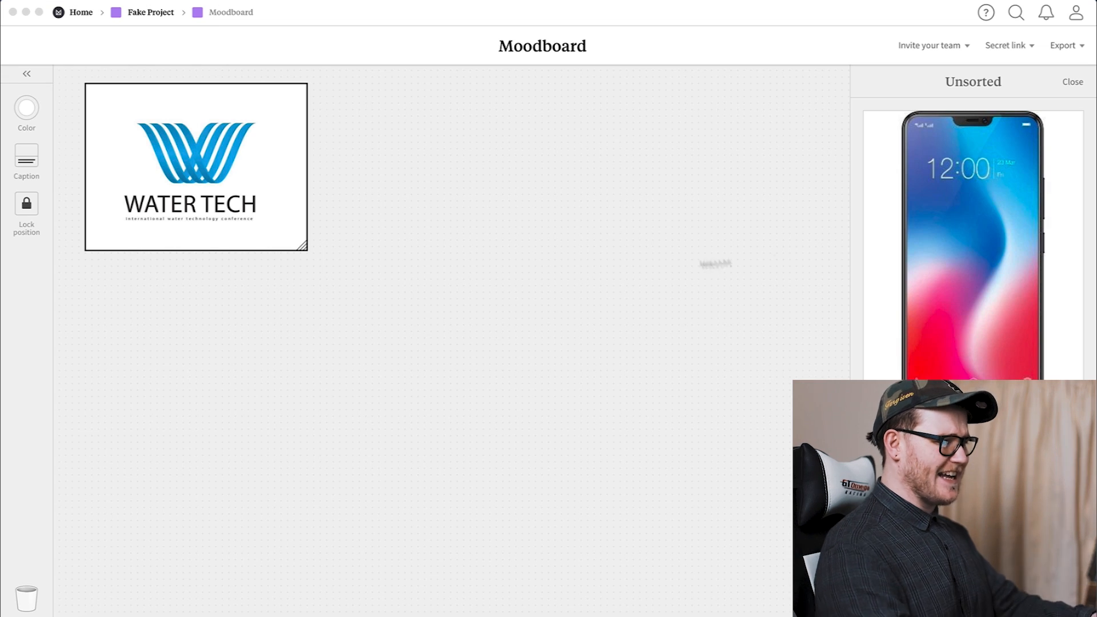
Place the unsorted images on the Milanote moodboard and put the Stefan Technology packaging picture below the Apple logo.
left_click(1008, 255)
left_click_drag(991, 257, 863, 228)
left_click_drag(500, 354, 937, 354)
left_click_drag(368, 548, 118, 382)
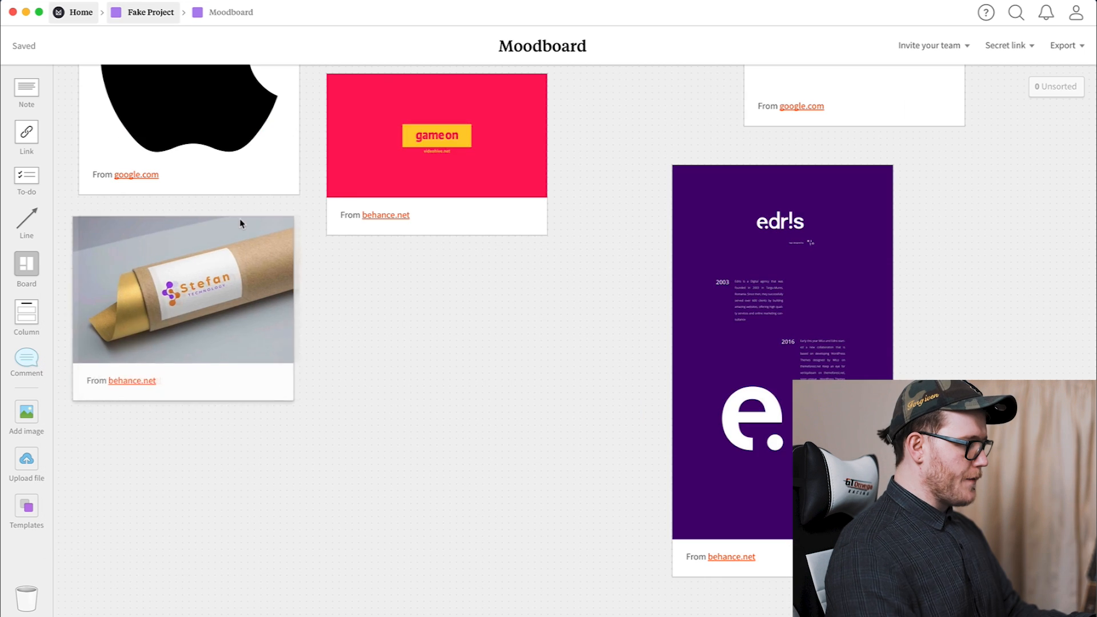
left_click_drag(240, 222, 251, 222)
Arrange the board with the Samsung logo beside the phone, the Vaio logo beneath it and the purple edris poster alongside them.
scroll(366, 343, "up", 5)
left_click_drag(785, 211, 616, 225)
left_click_drag(783, 180, 947, 344)
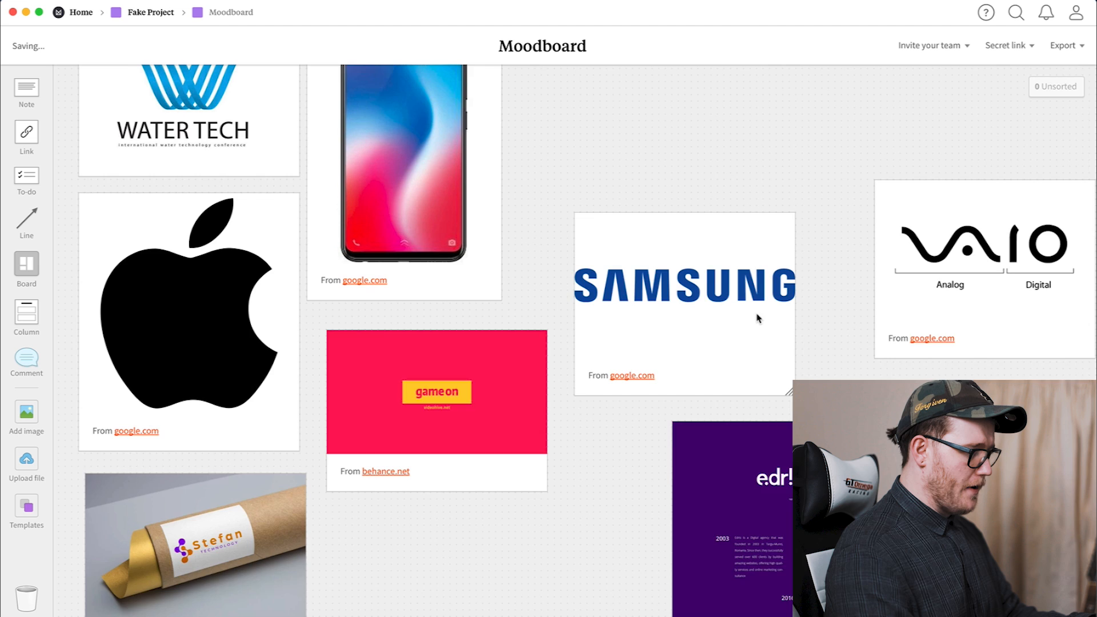
scroll(759, 315, "up", 3)
left_click_drag(759, 313, 638, 131)
left_click_drag(949, 315, 650, 342)
left_click_drag(791, 537, 988, 115)
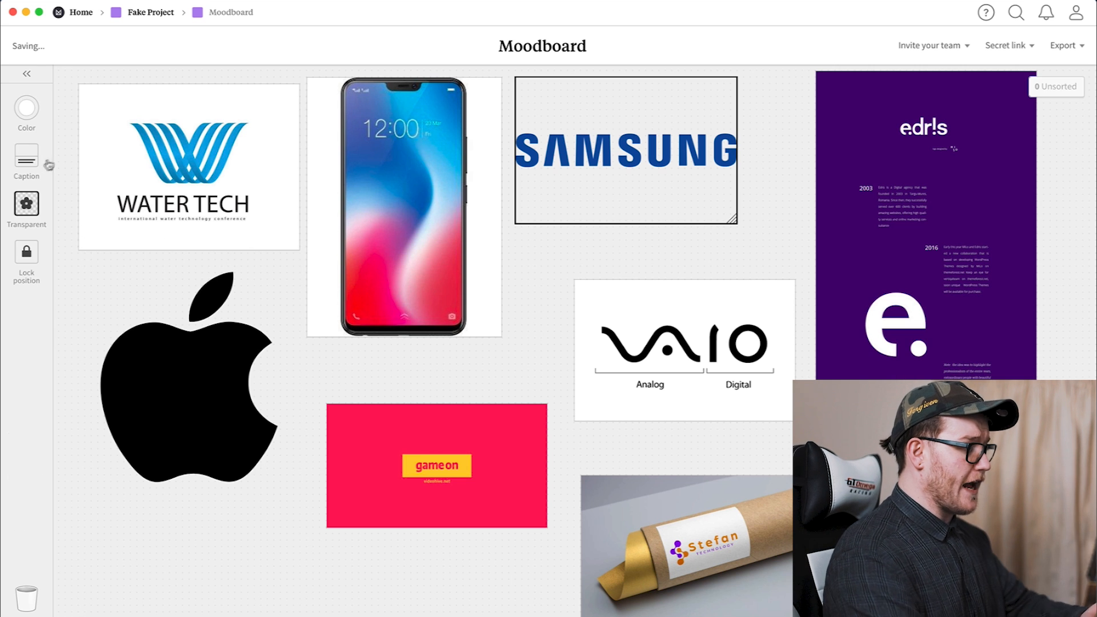
Caption the Samsung logo "Minimalism - bits missing, tracking. Use of thick and thins within the logotype.".
left_click(45, 166)
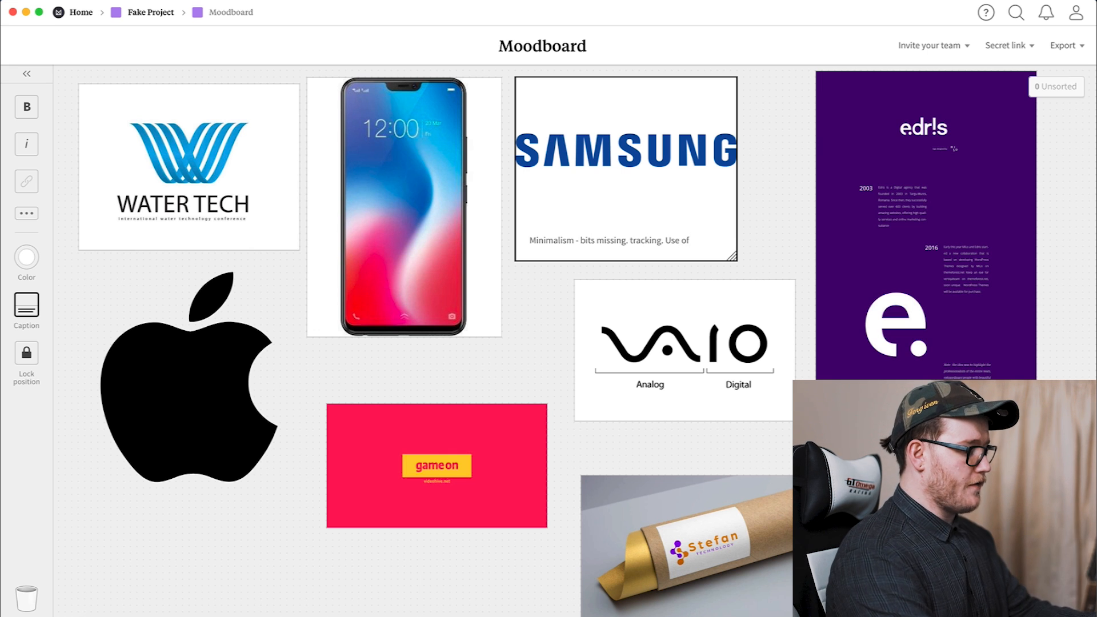
type("and thins within the logotype.")
left_click(530, 378)
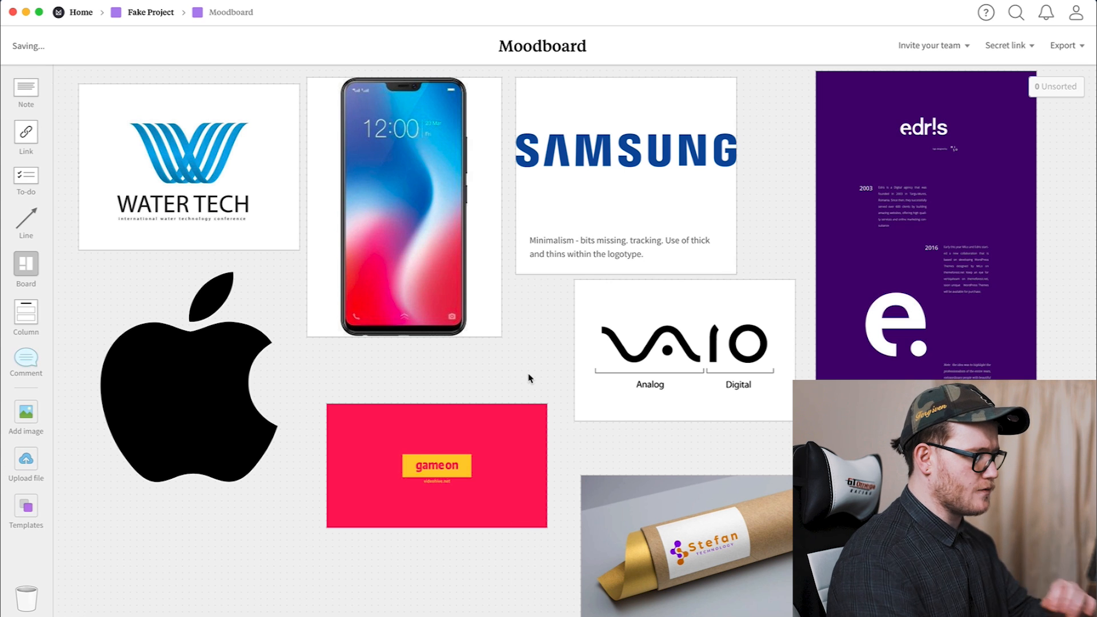
scroll(823, 202, "right", 10)
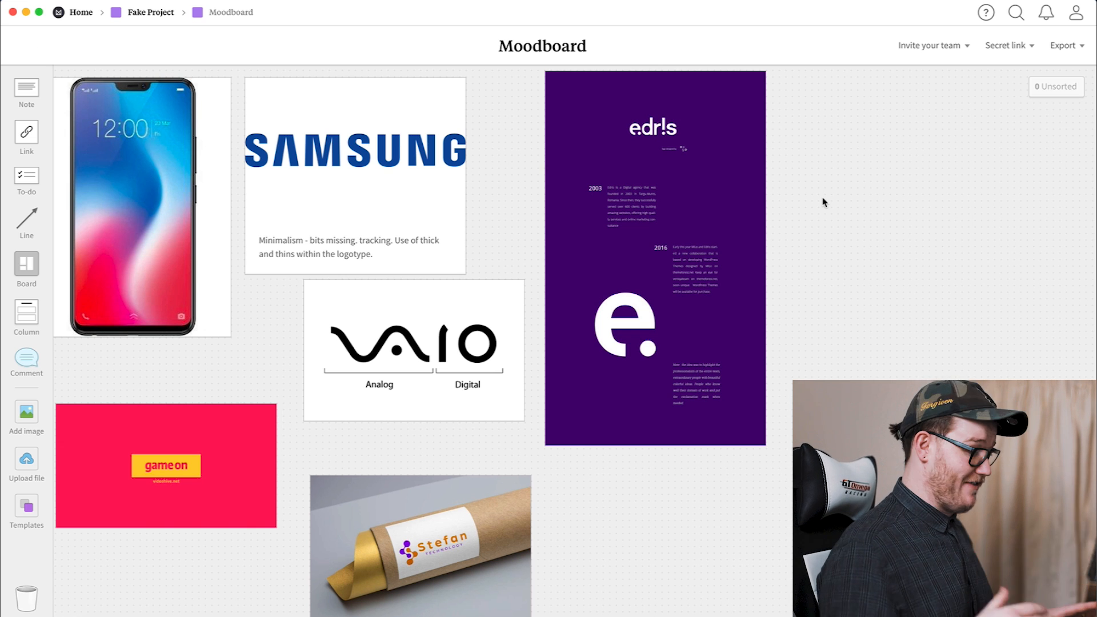
scroll(823, 202, "left", 10)
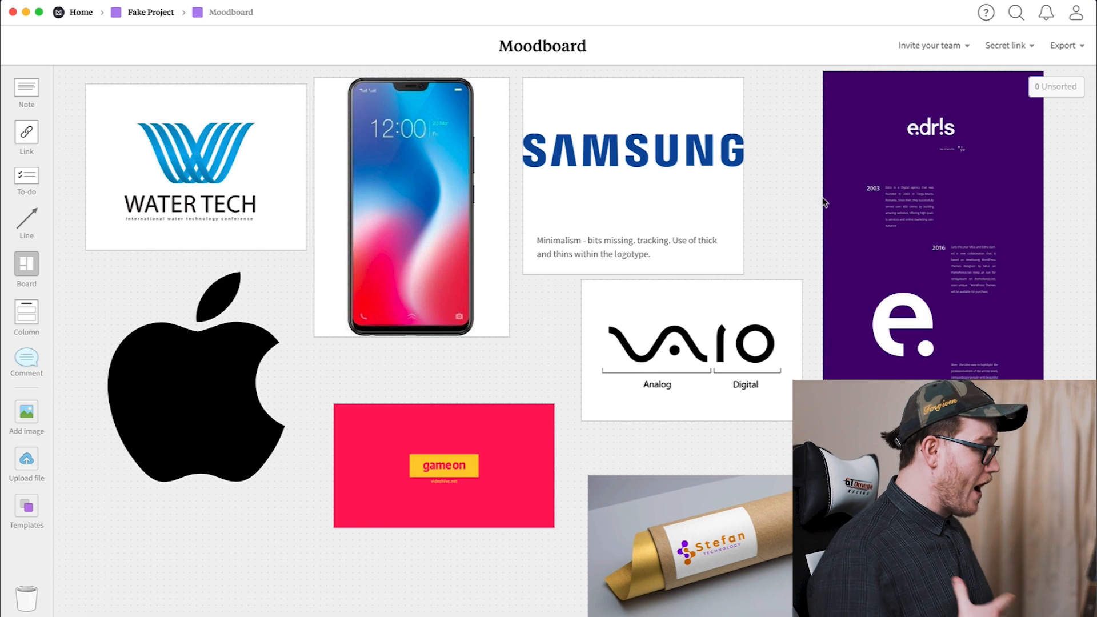
scroll(820, 202, "right", 6)
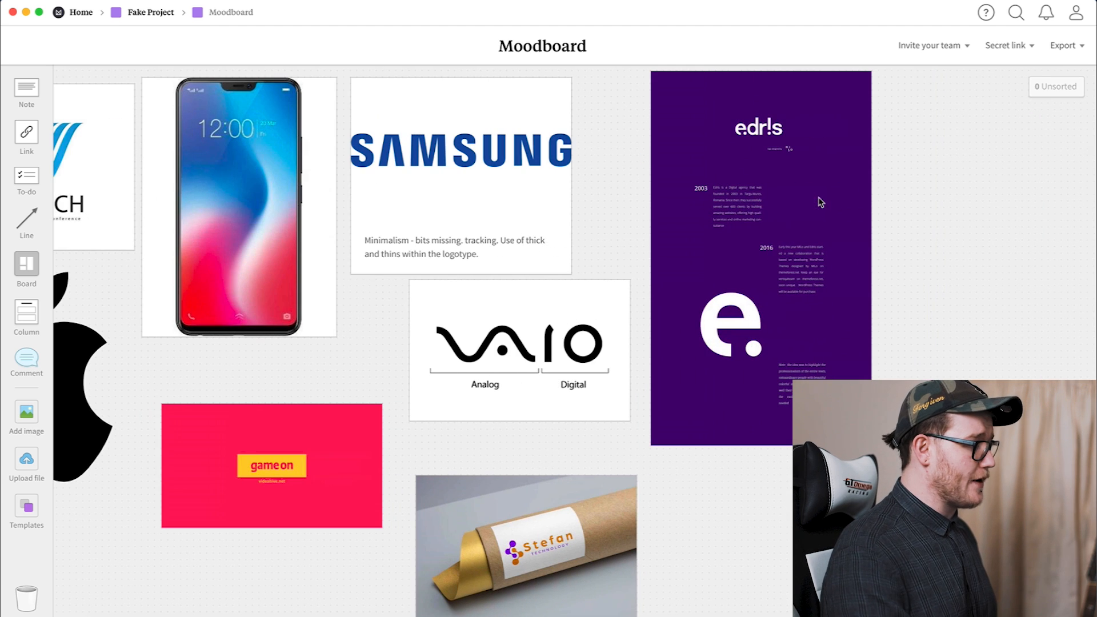
left_click_drag(32, 96, 908, 153)
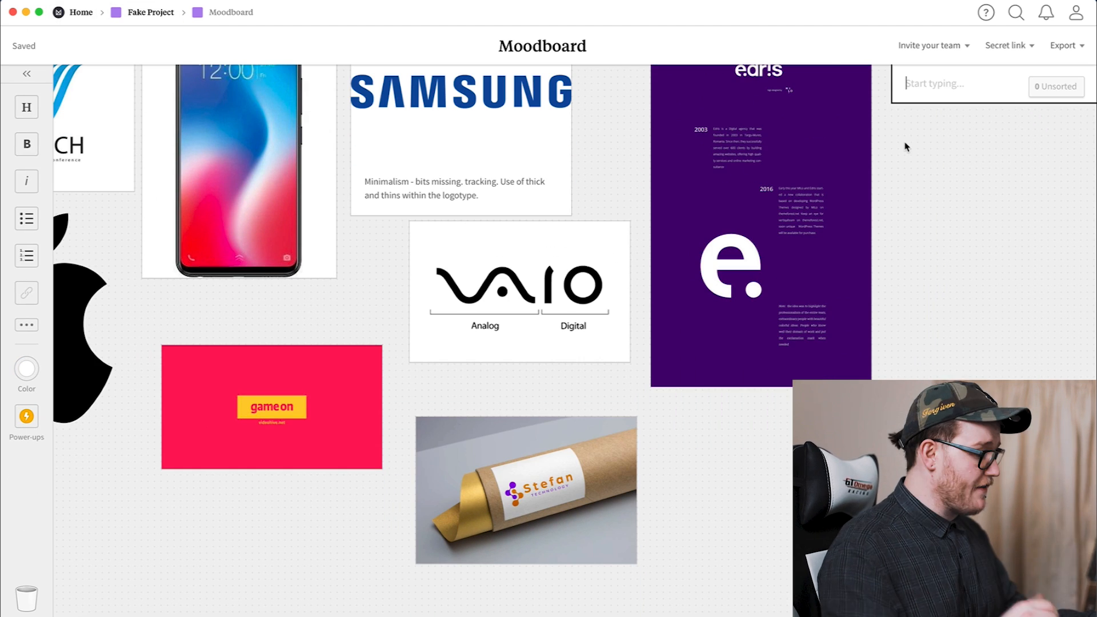
left_click(1093, 334)
Add a to-do below the purple edris poster reading "Choose proper colour scheme - Maybe colour scheme".
left_click_drag(27, 176, 687, 435)
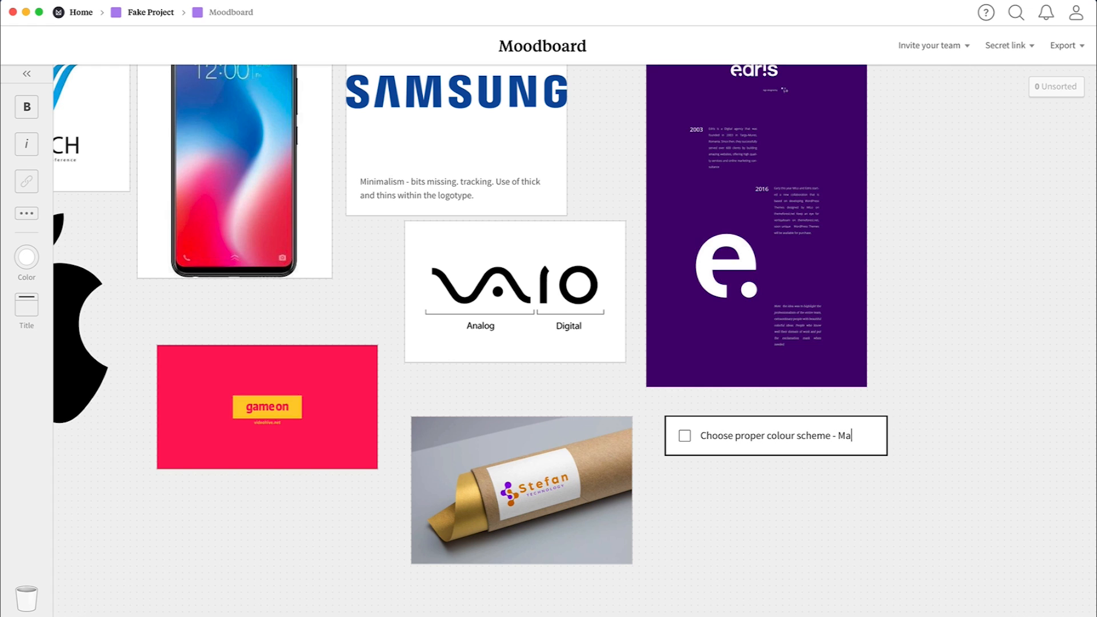
type("colour scheme")
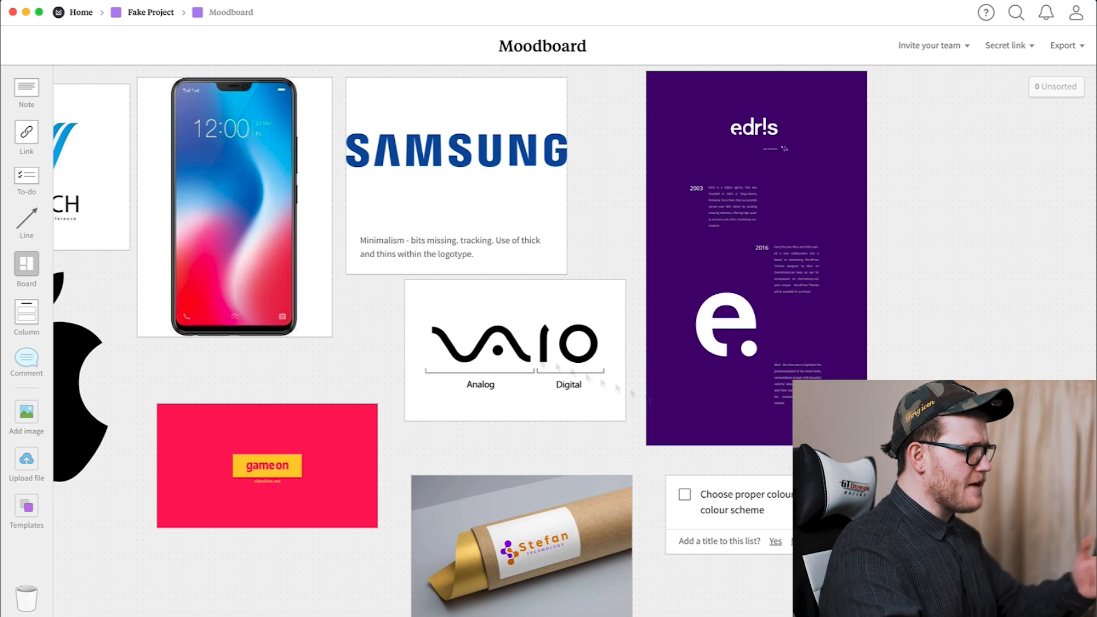
scroll(317, 348, "left", 3)
scroll(316, 348, "down", 3)
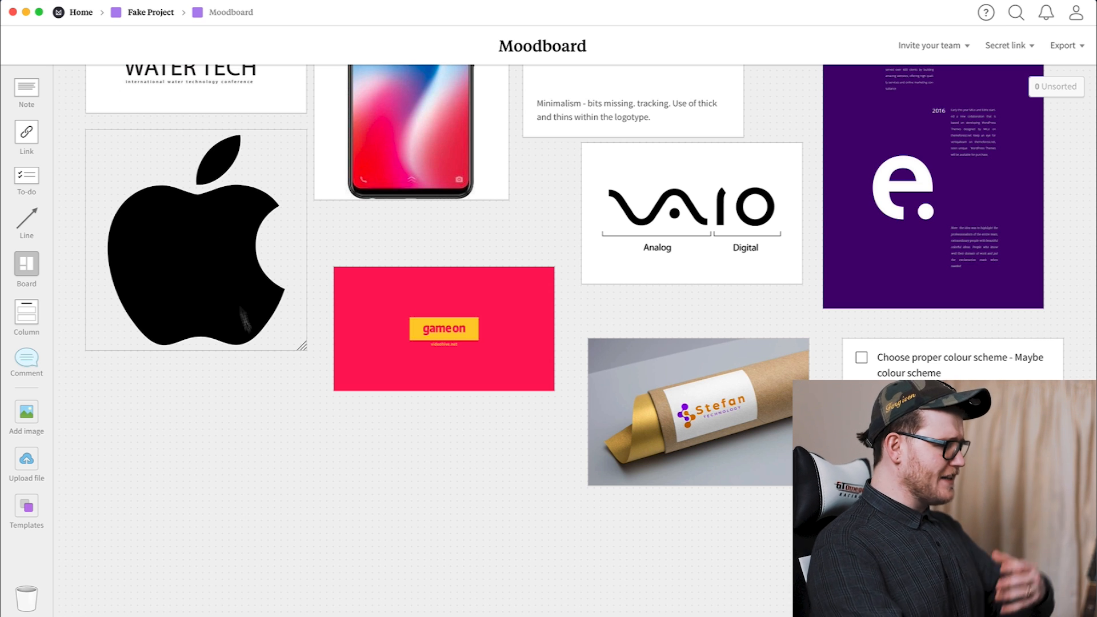
scroll(234, 338, "up", 3)
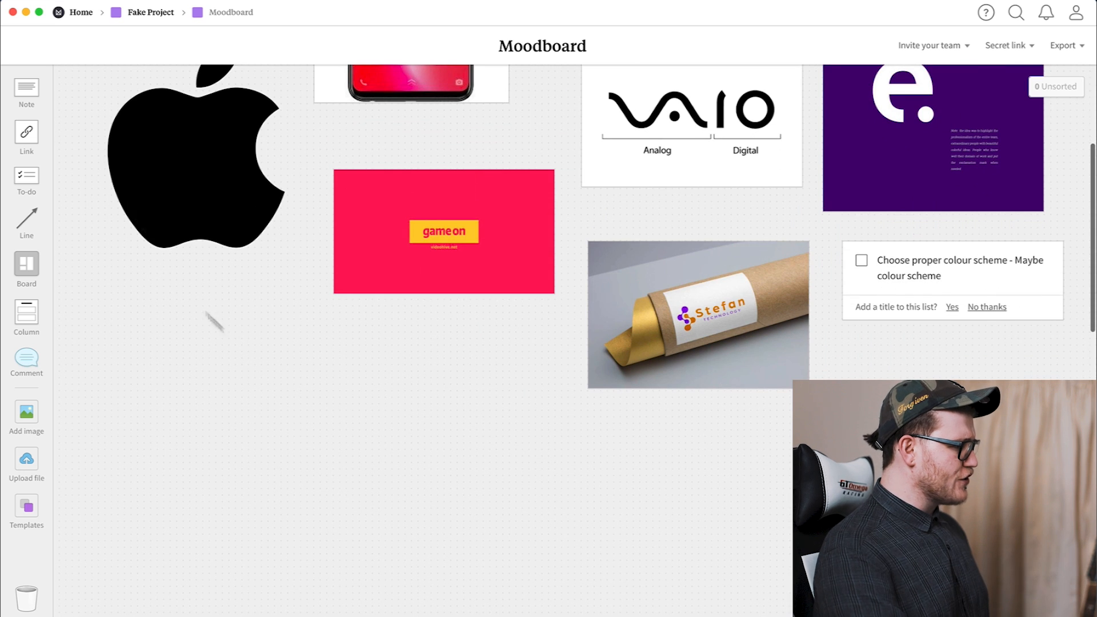
Add a note below the Apple logo reading "Notice the lack of script and serif style.".
left_click_drag(16, 88, 246, 353)
type("Notice the lack of script and serif style.")
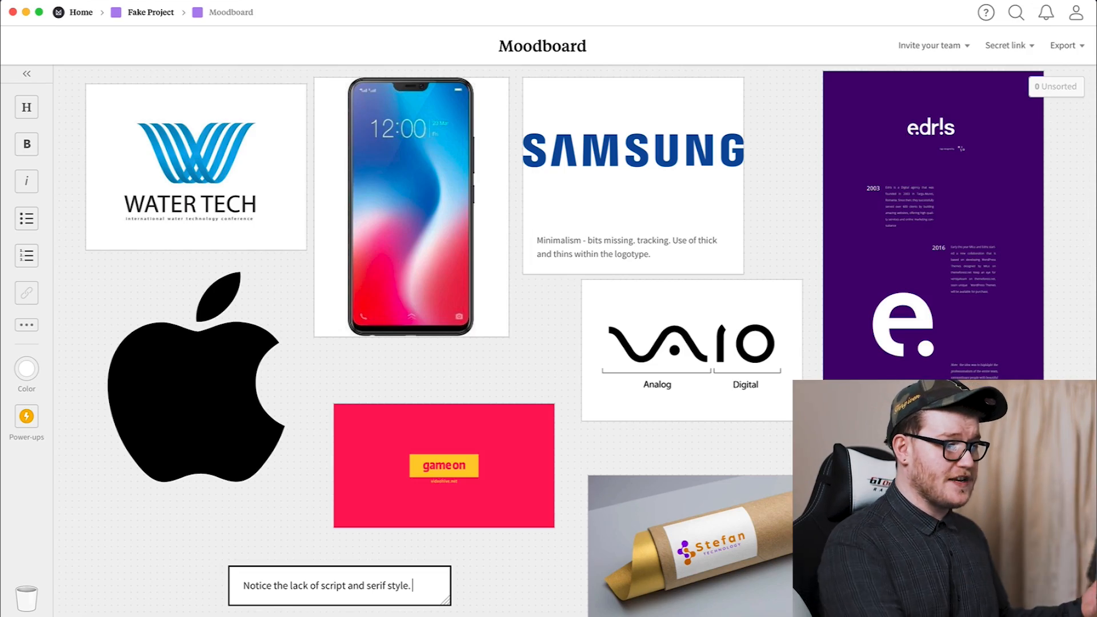
left_click(1078, 51)
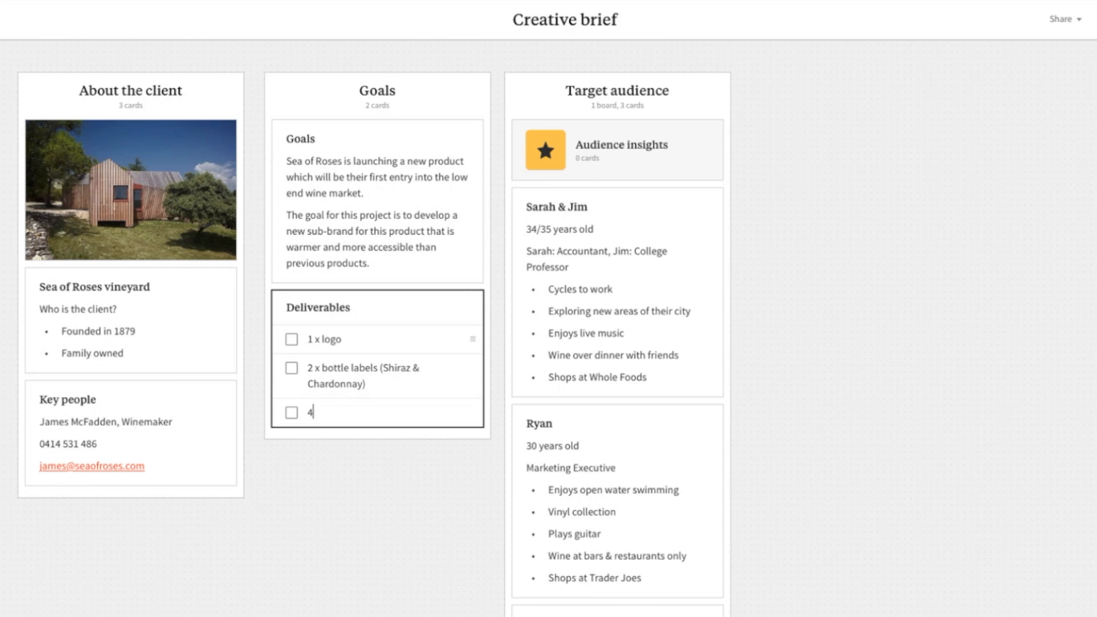
Complete the third Deliverables item with a poster entry and write the text "Reminiscent of modern art".
type("poster")
left_click_drag(1094, 249, 799, 168)
type("Reminiscent of modern art")
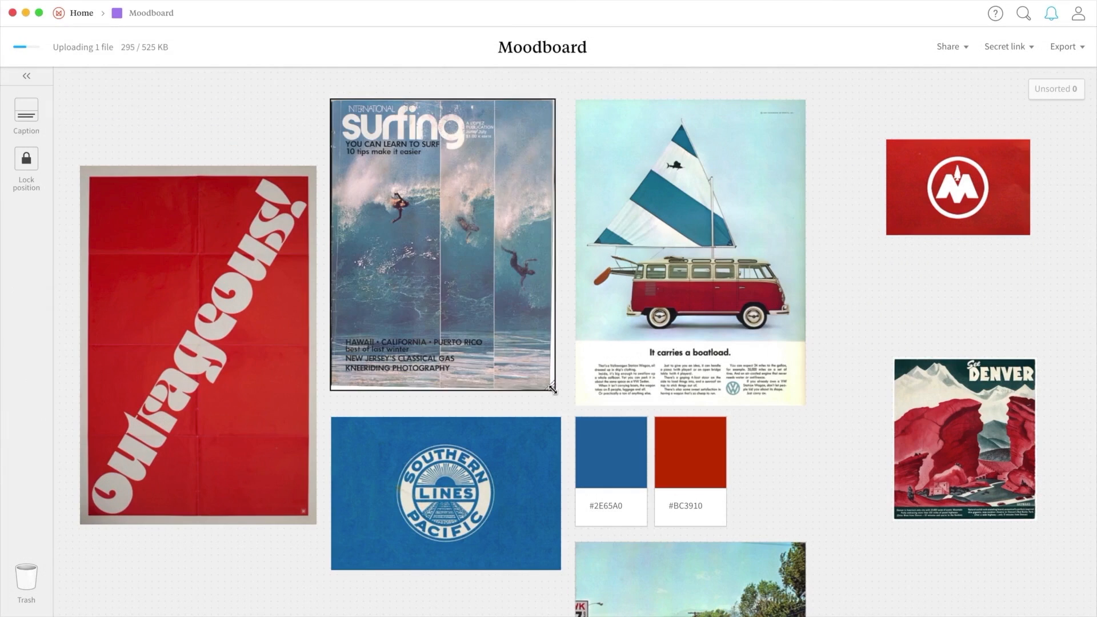
Enlarge the surfing magazine cover to align above the Southern Pacific Lines logo, and add a #EDEADE colour swatch beside the red one.
left_click_drag(553, 390, 558, 397)
left_click_drag(512, 329, 510, 336)
double_click(762, 438)
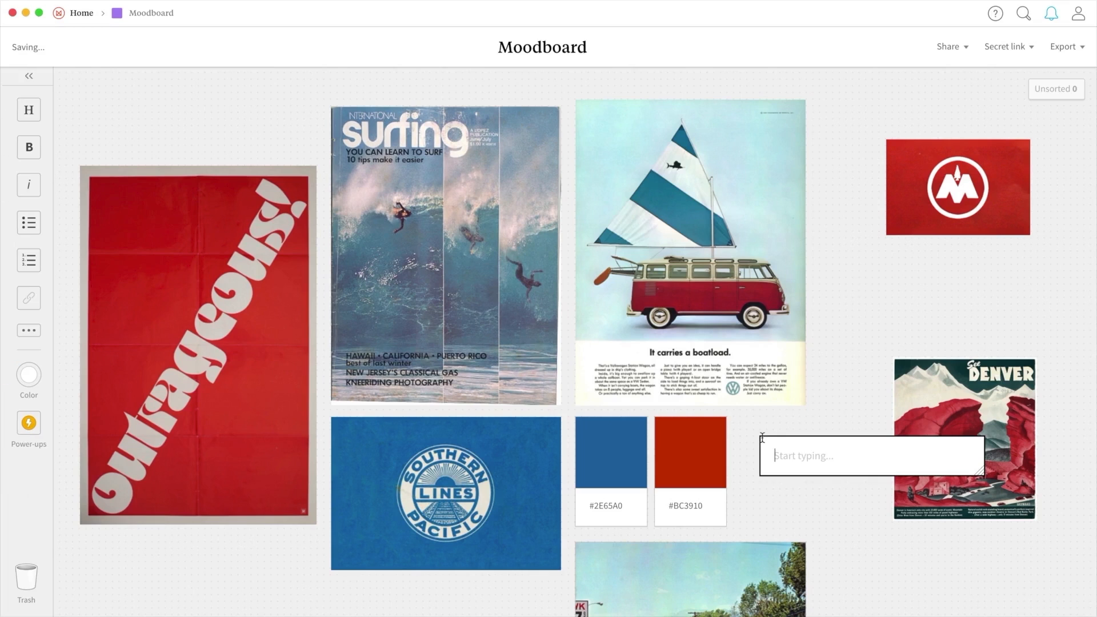
type("#EDE")
key("Return")
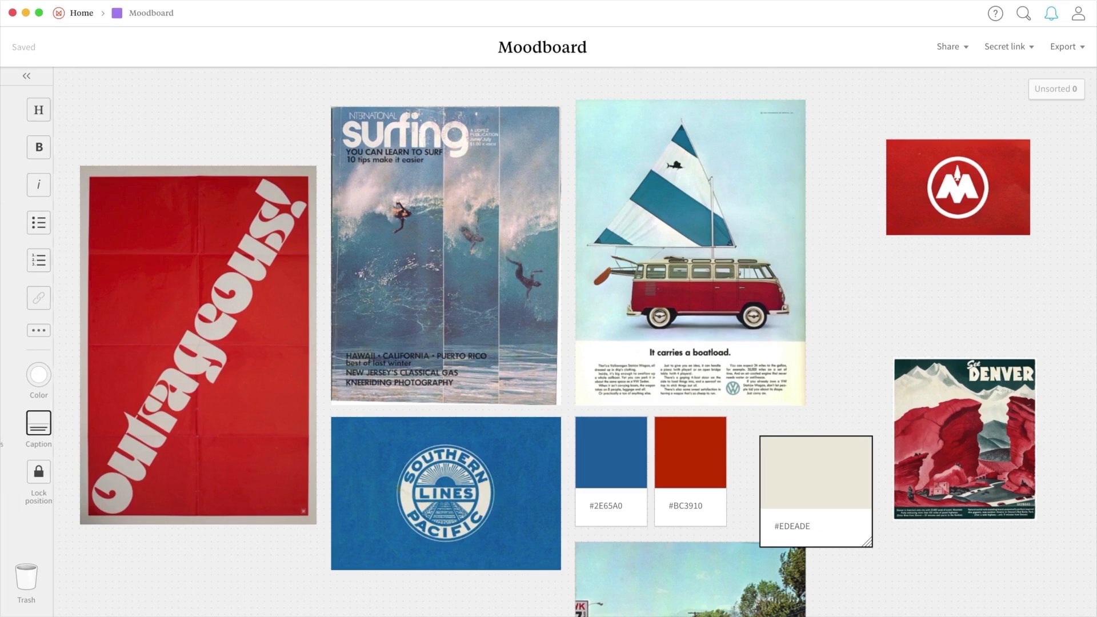
left_click(877, 492)
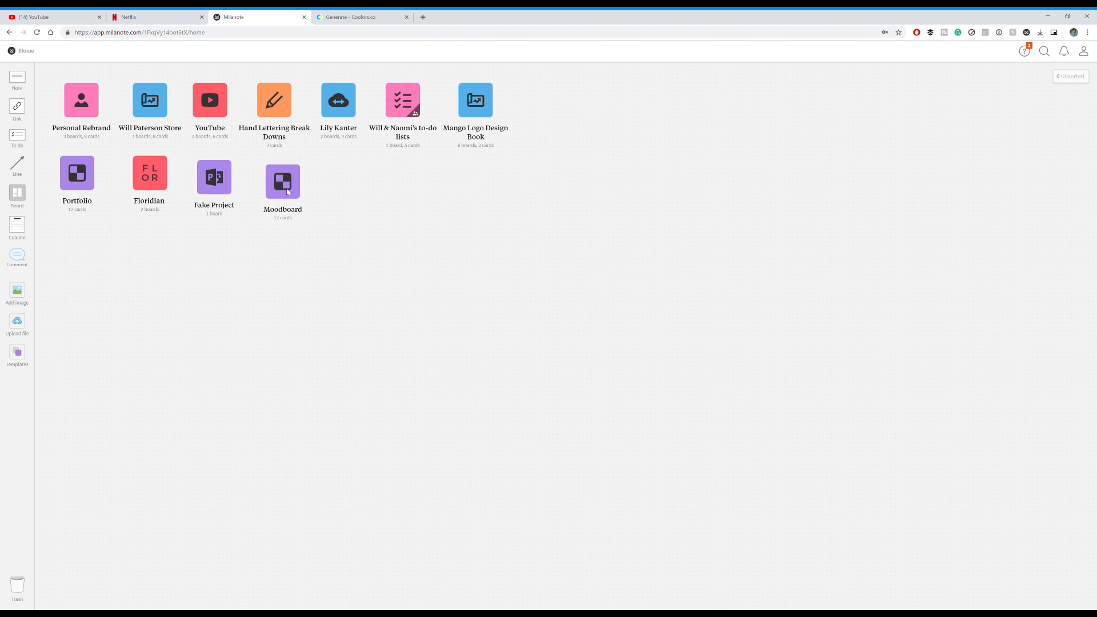
Open the Moodboard template board and fill the two tall middle placeholders with the hand-drawing and "Think outside the box" design photos.
left_click(288, 192)
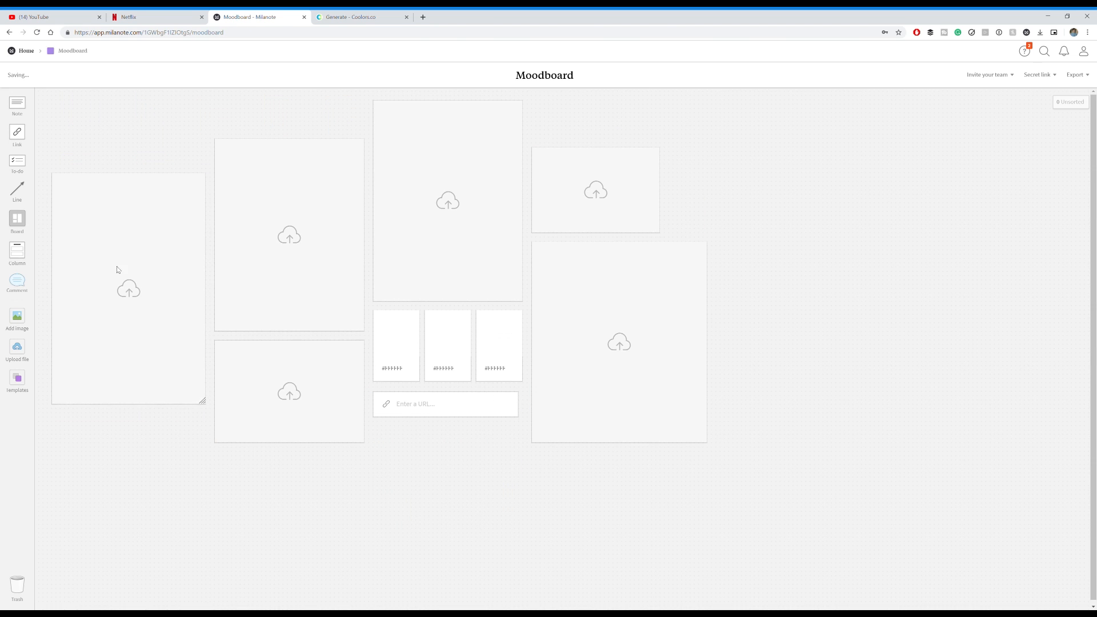
left_click(17, 316)
left_click_drag(198, 250, 447, 200)
left_click_drag(199, 366, 289, 234)
Search the image library for "smartphone" and fill the small upper, large lower and small lower placeholders with three phone photos.
scroll(199, 320, "down", 2)
left_click(82, 428)
type("smartp")
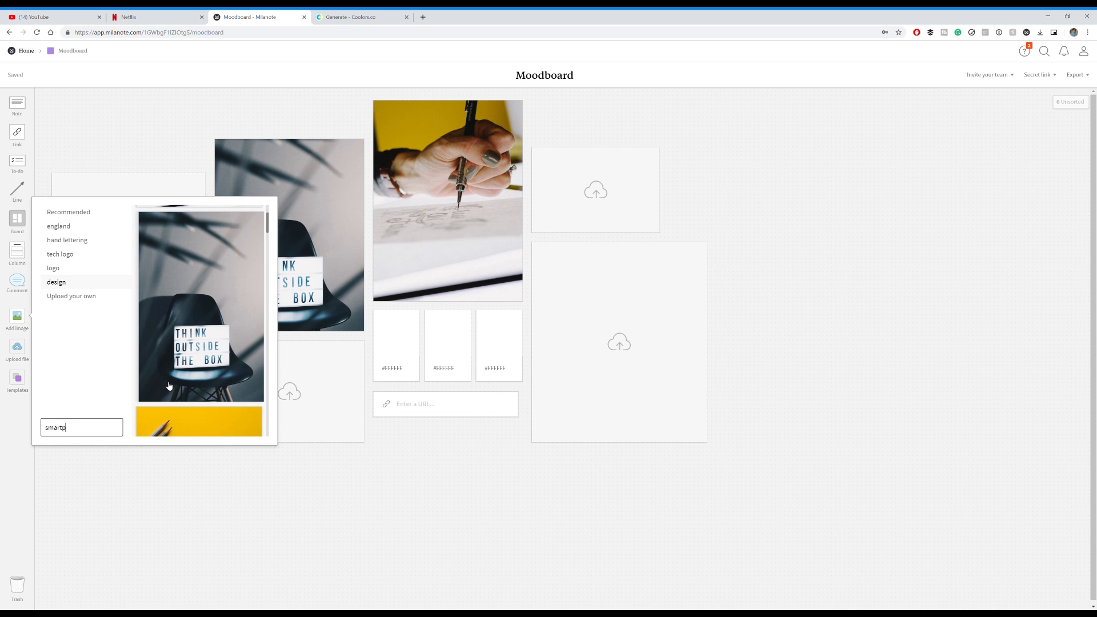
type("hone")
key("Return")
left_click_drag(200, 268, 595, 191)
scroll(199, 342, "down", 3)
left_click_drag(189, 370, 620, 343)
scroll(199, 319, "down", 5)
left_click_drag(200, 343, 320, 390)
Fill the three colour swatches with yellow, teal and crimson using hex codes from the colour palette generator.
left_click(372, 15)
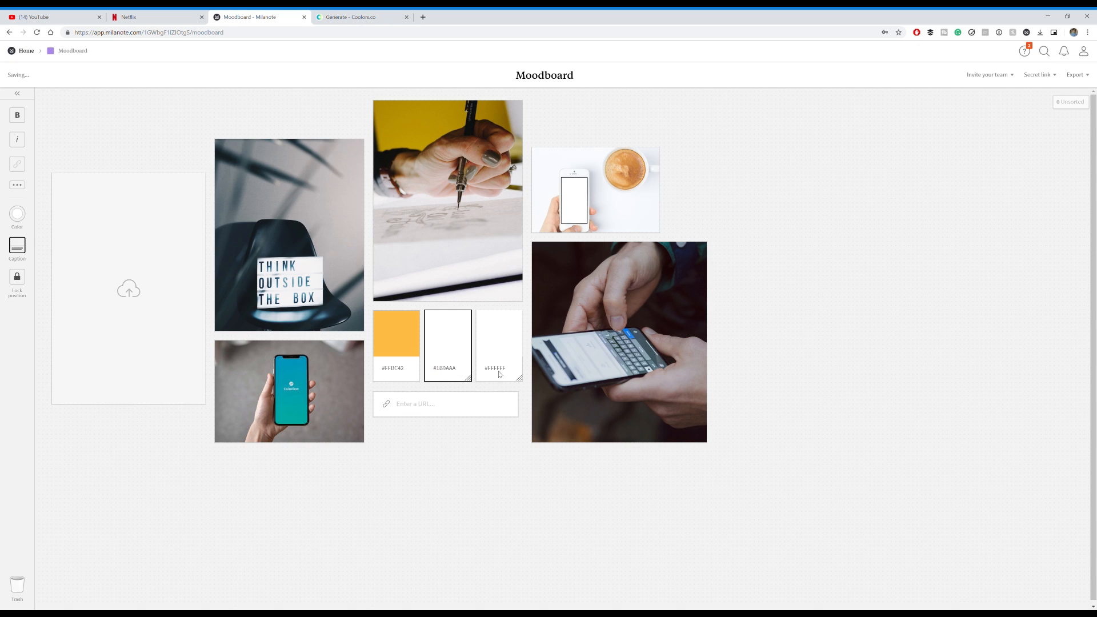
left_click(328, 18)
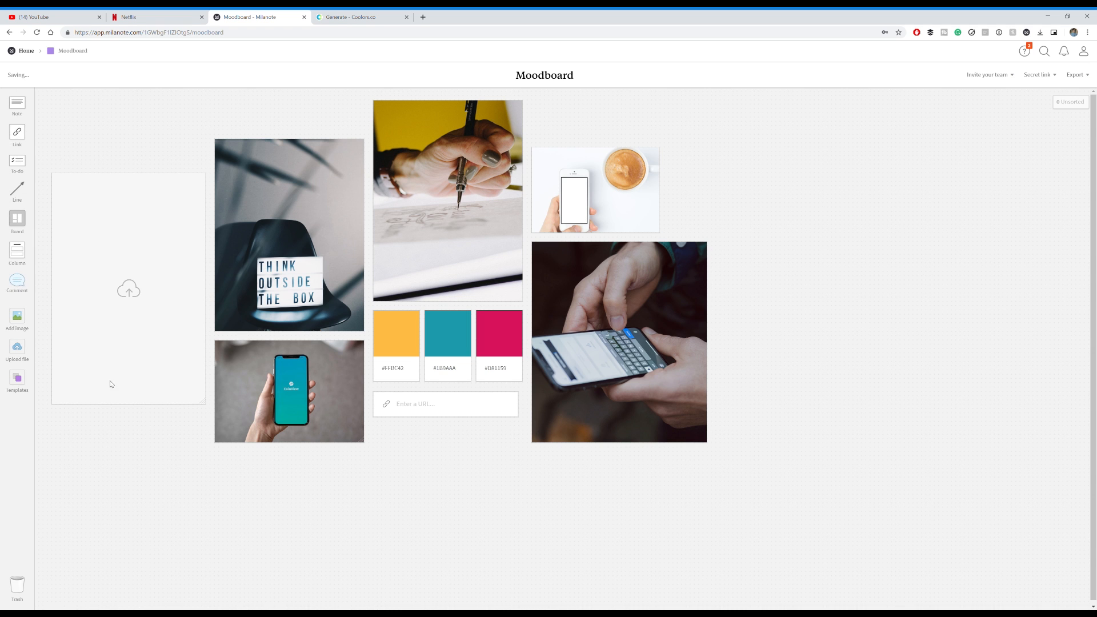
left_click(110, 384)
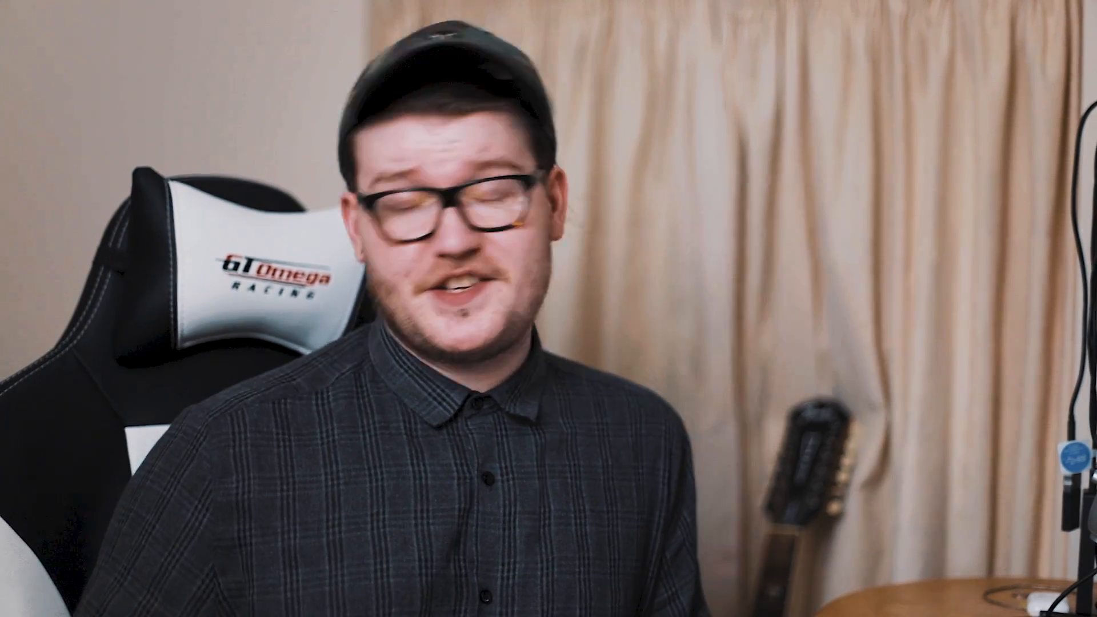